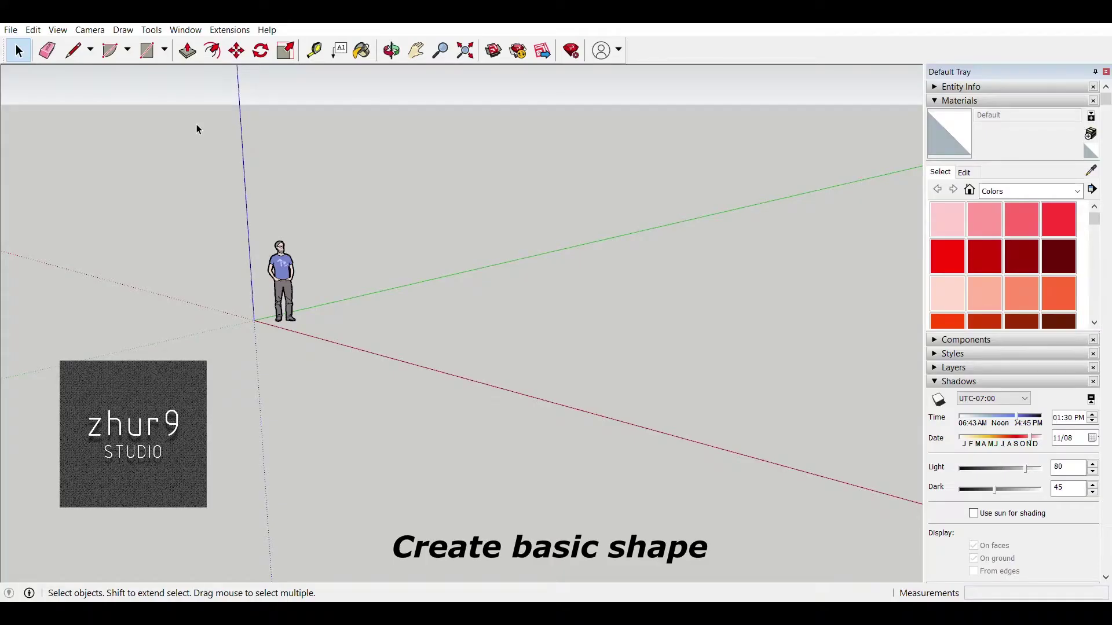
# Step: Draw a freehand rectangle about 5191 by 6002 mm on the ground beside the figure, and undo it
pyautogui.click(148, 53)
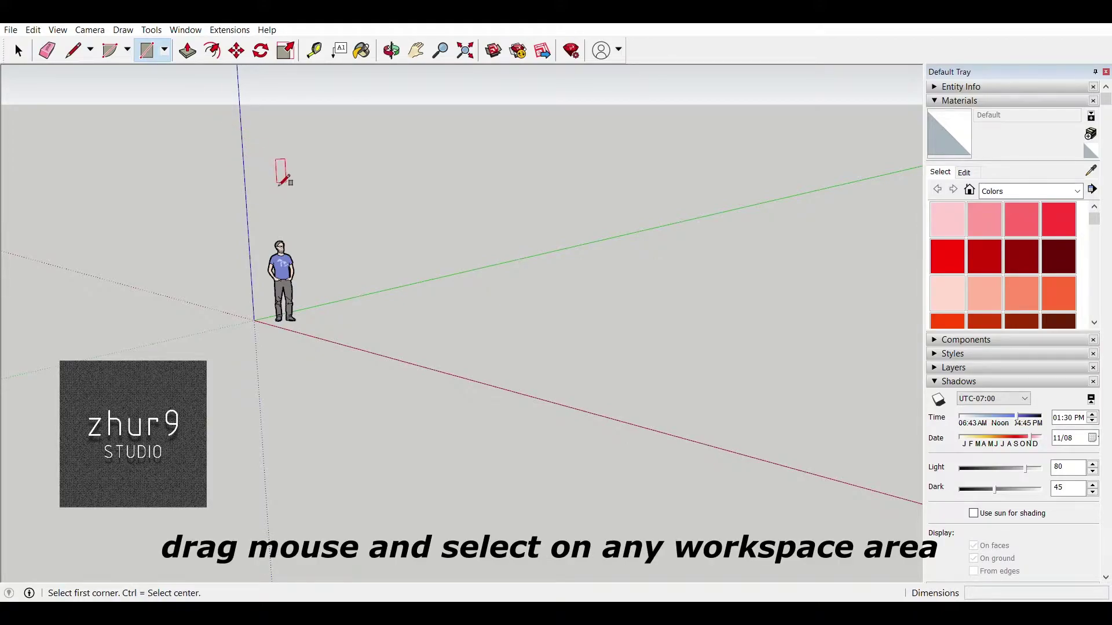
pyautogui.moveTo(445, 323); pyautogui.dragTo(458, 336)
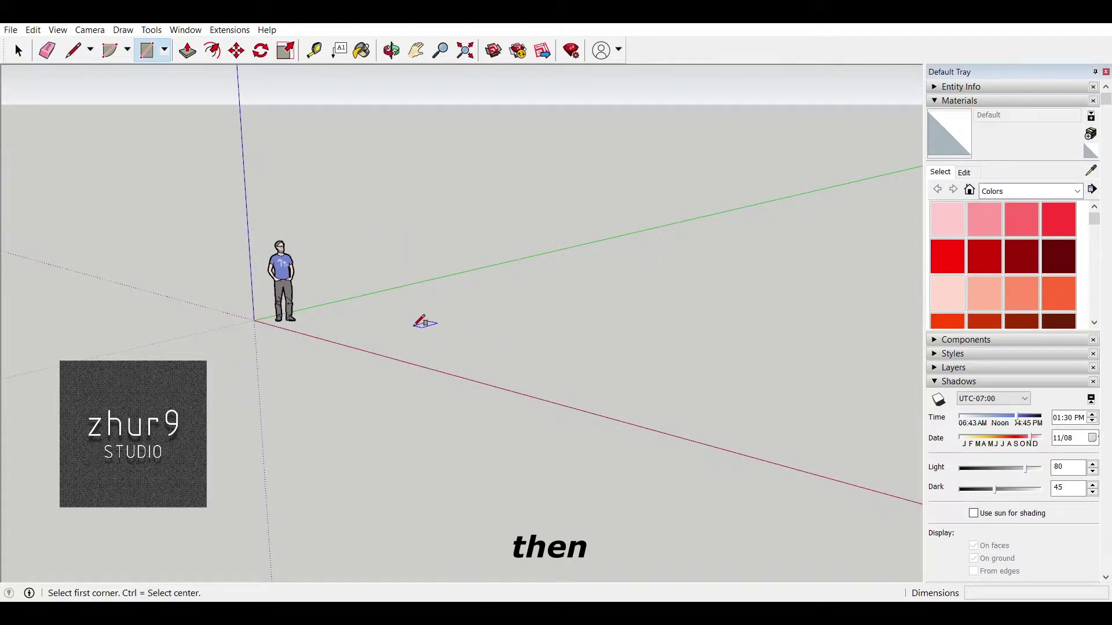
pyautogui.click(421, 317)
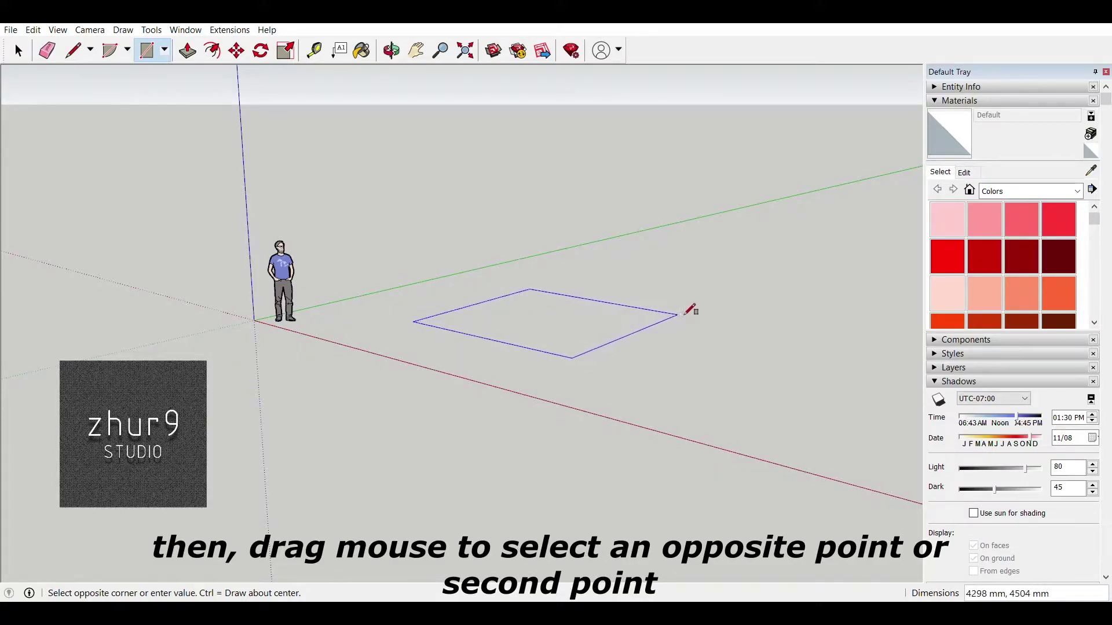
pyautogui.click(746, 308)
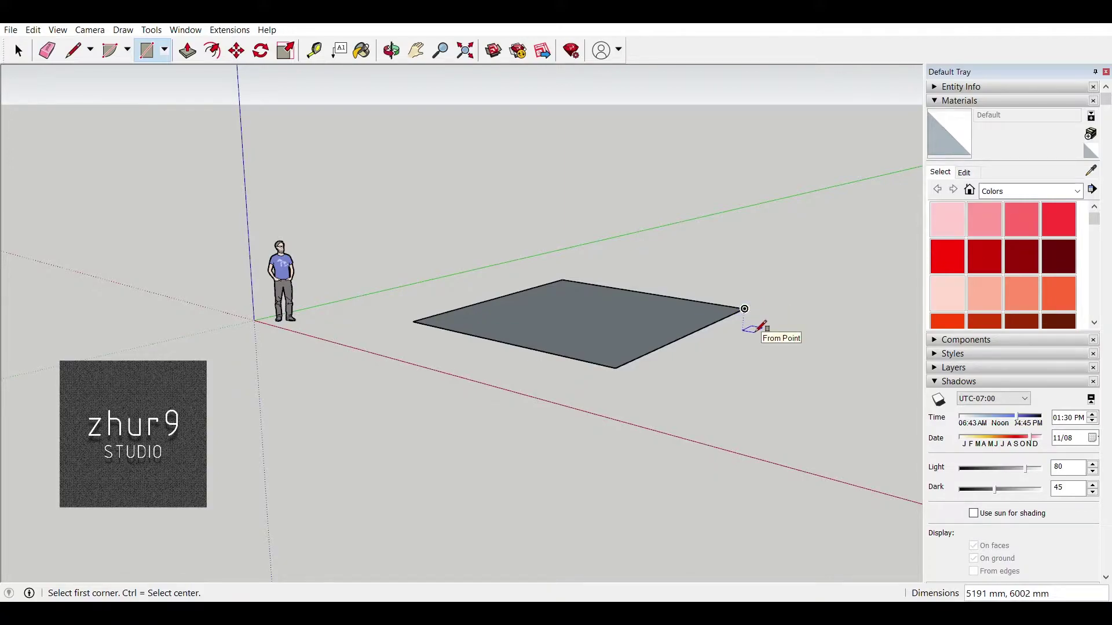
pyautogui.hotkey('ctrl', 'z')
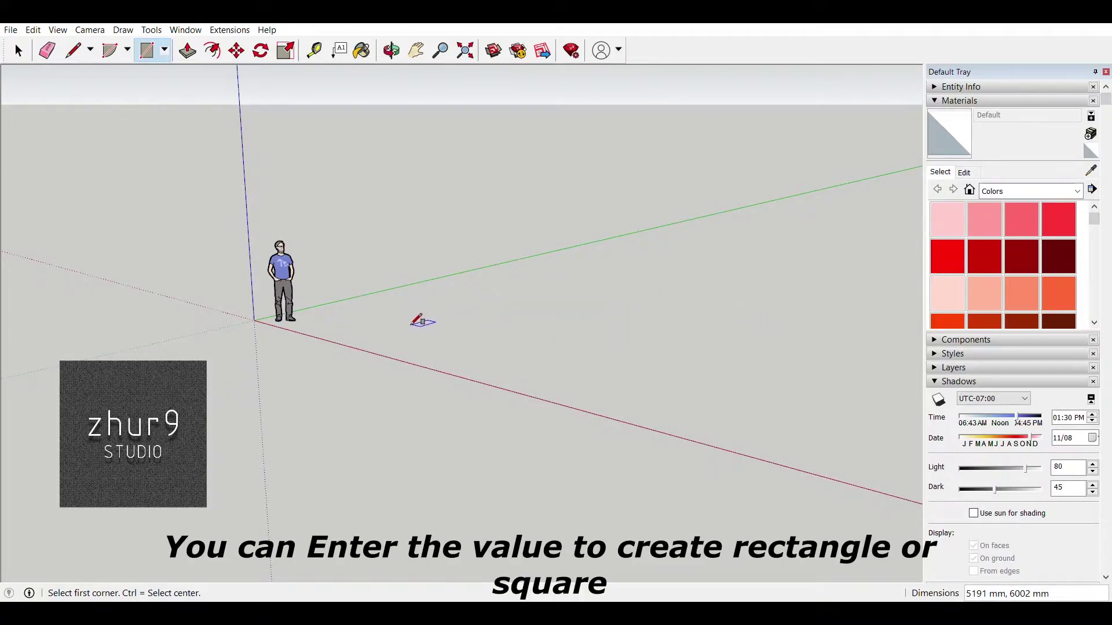
pyautogui.click(395, 318)
pyautogui.press('Escape')
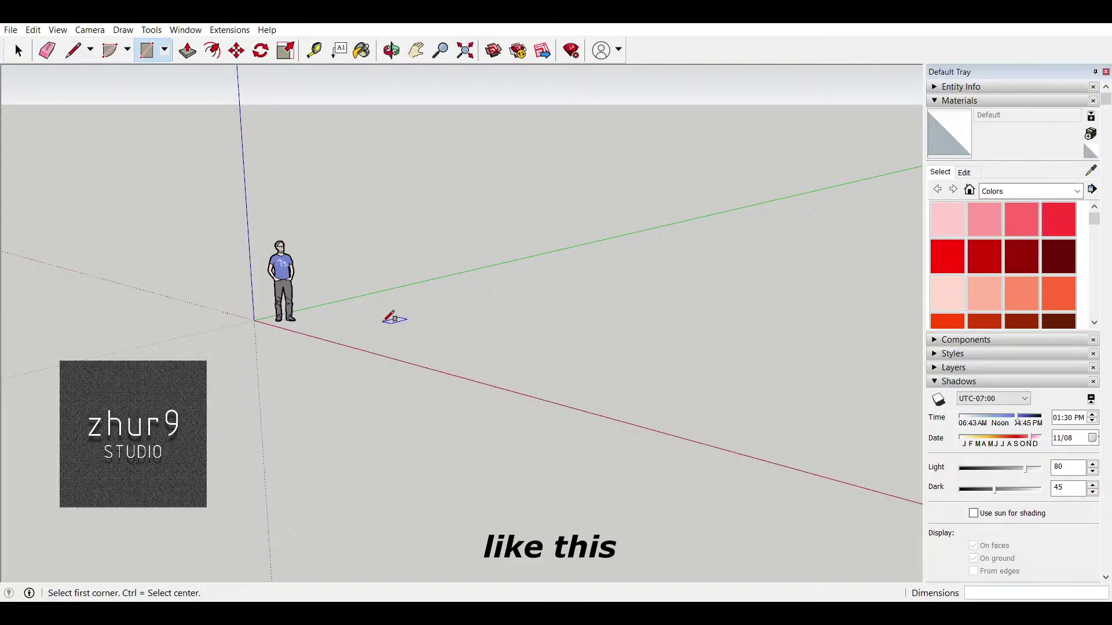
# Step: Draw a 6000 by 6000 mm square on the ground to the right of the standing figure
pyautogui.moveTo(384, 321); pyautogui.dragTo(672, 318)
pyautogui.write('6000,6000')
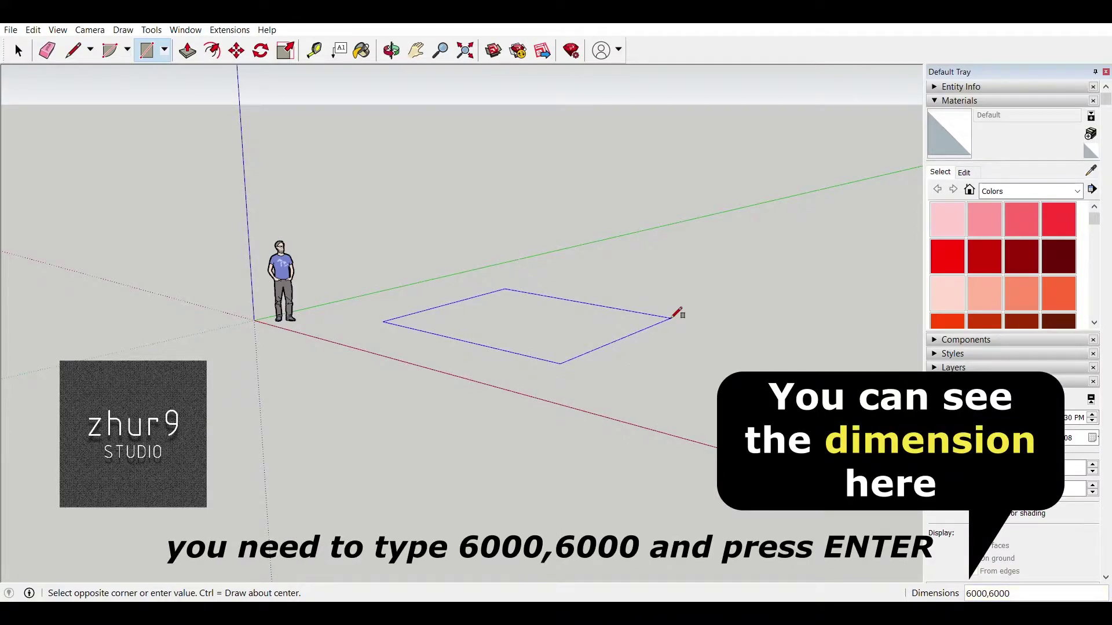
pyautogui.press('Return')
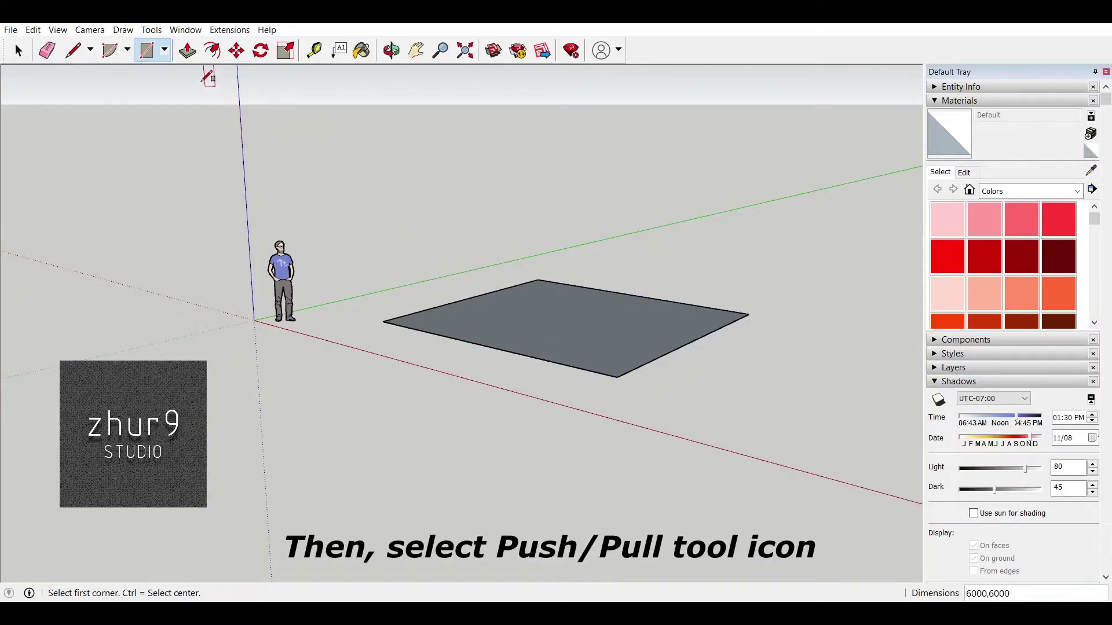
# Step: Push/Pull the square face upward freehand by about 2978 mm, and undo the extrusion
pyautogui.click(187, 52)
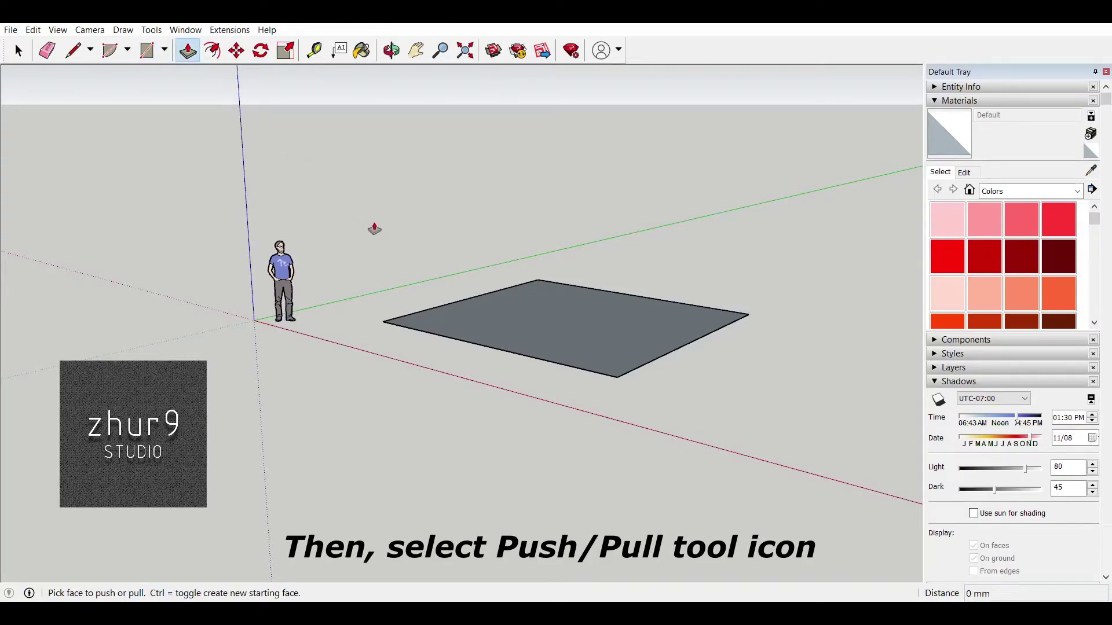
pyautogui.click(575, 319)
pyautogui.moveTo(574, 319); pyautogui.dragTo(579, 184)
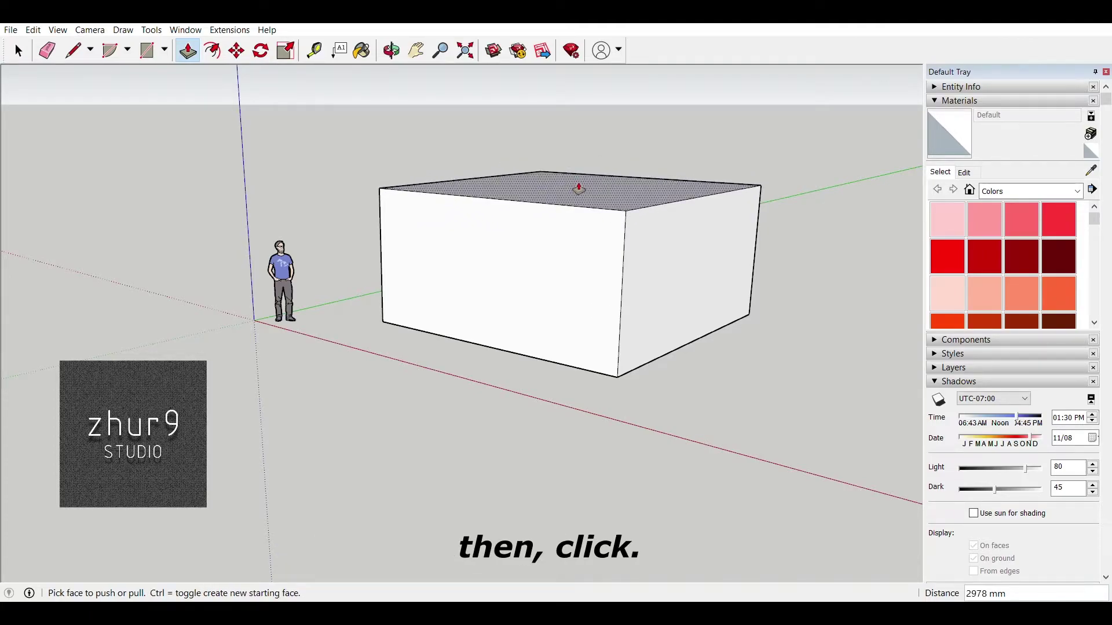
pyautogui.hotkey('ctrl', 'z')
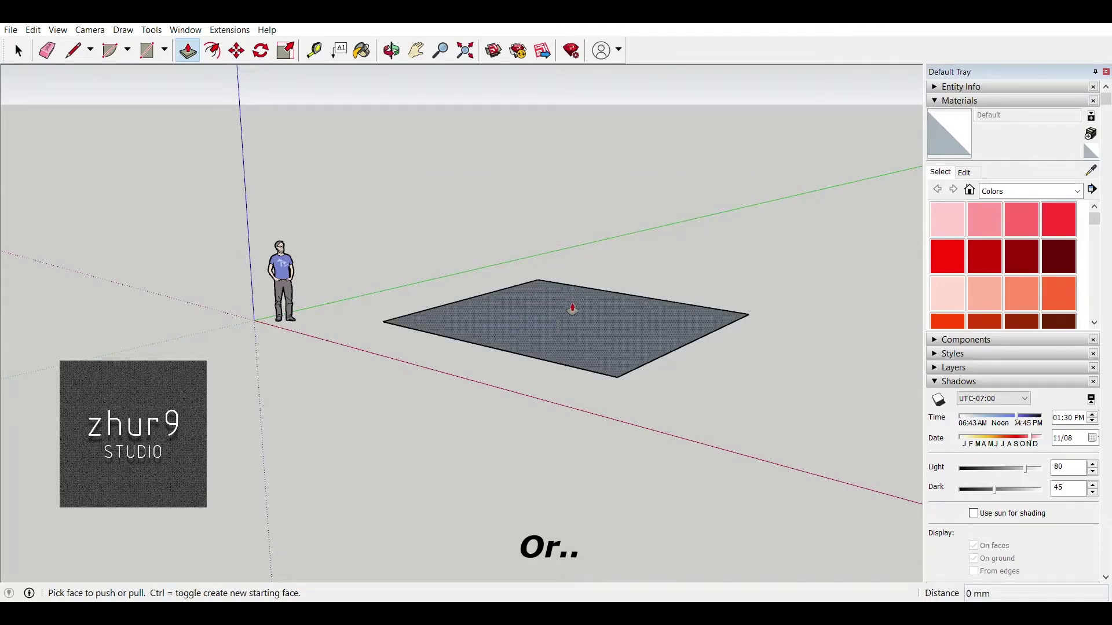
# Step: Pull the square face up 3000 mm to form a box
pyautogui.moveTo(581, 321); pyautogui.dragTo(585, 263)
pyautogui.write('3000')
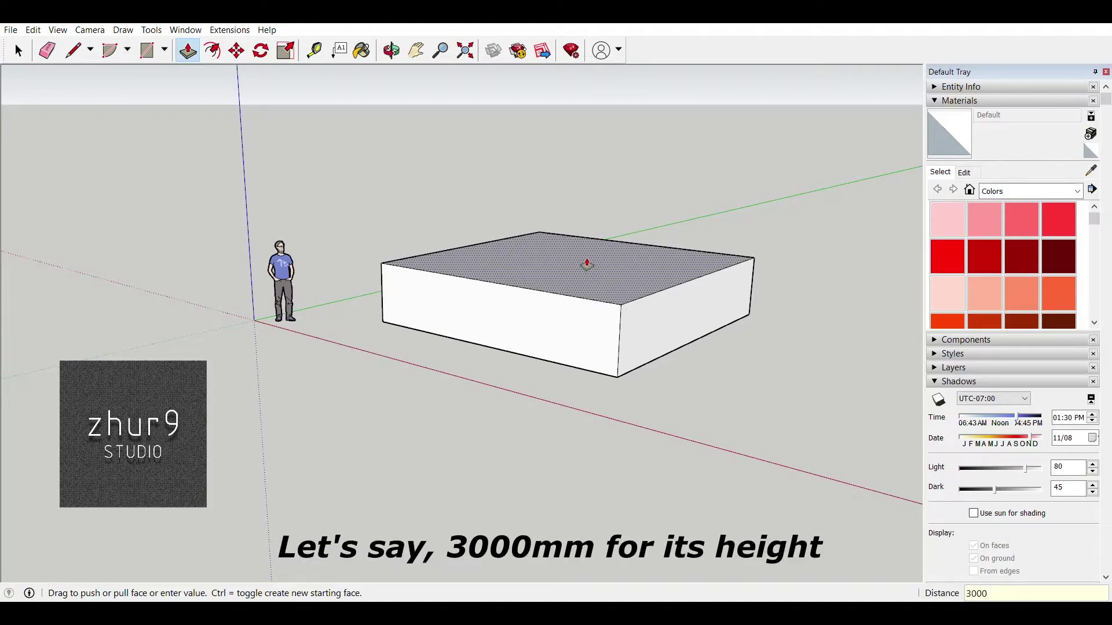
pyautogui.write('30')
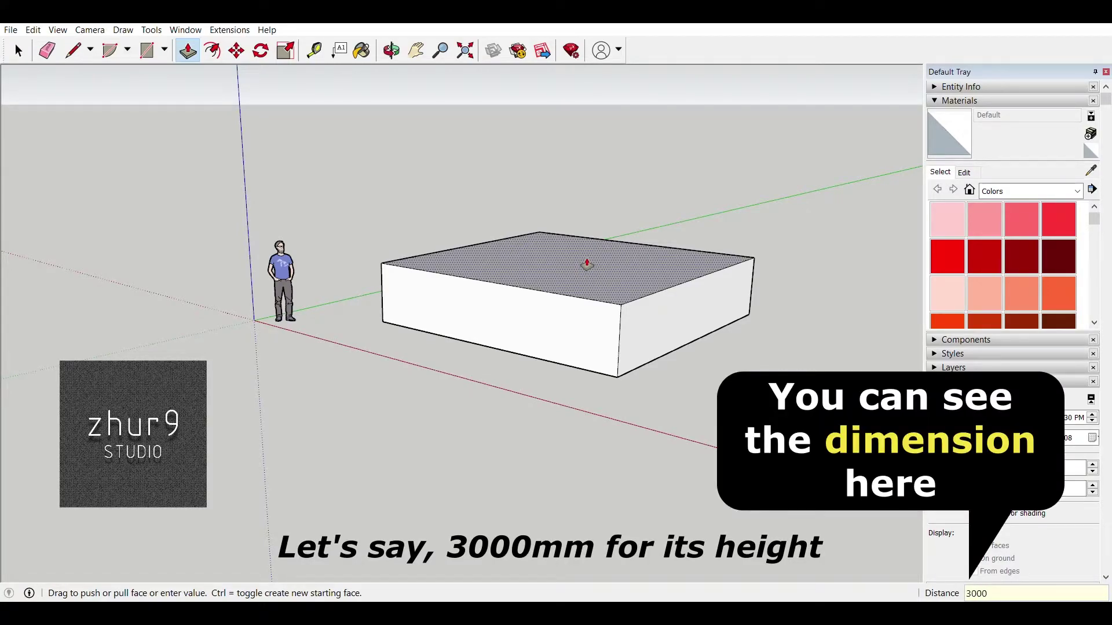
pyautogui.write('00')
pyautogui.press('Return')
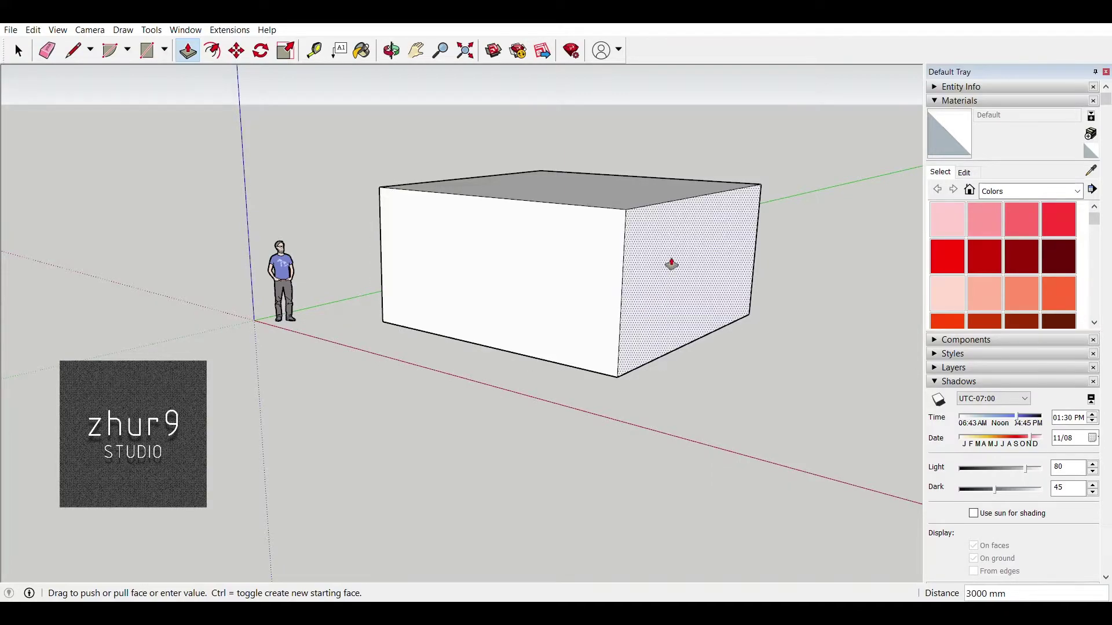
# Step: Sketch three upright rectangles across the box's long front face, about 2073 × 650, 1990 × 670 and 1974 × 1554 mm
pyautogui.click(146, 51)
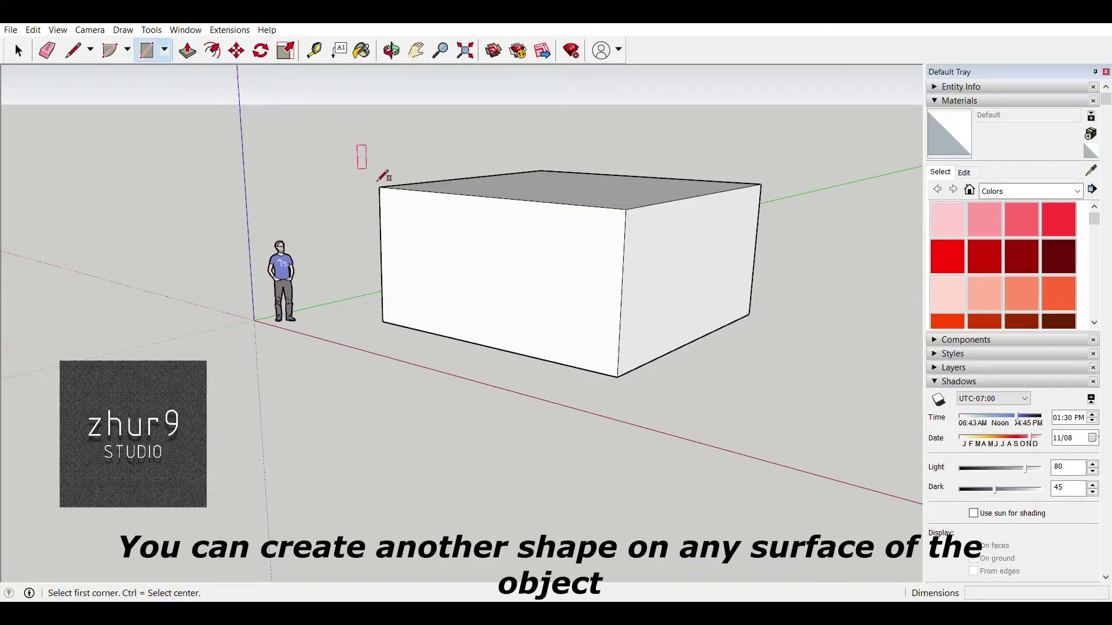
pyautogui.click(413, 212)
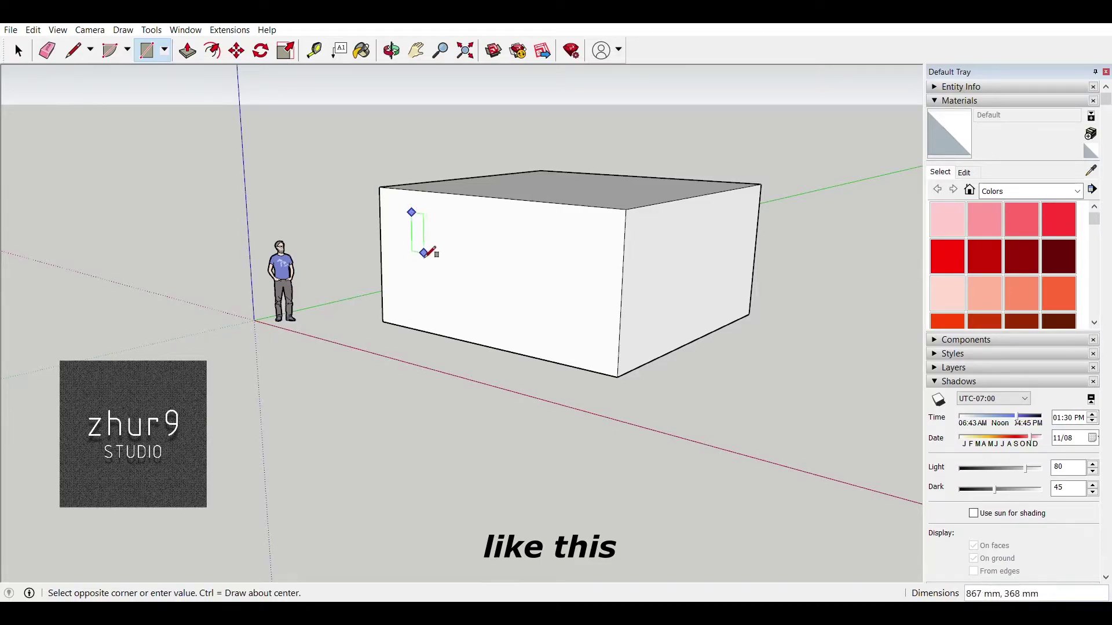
pyautogui.click(434, 312)
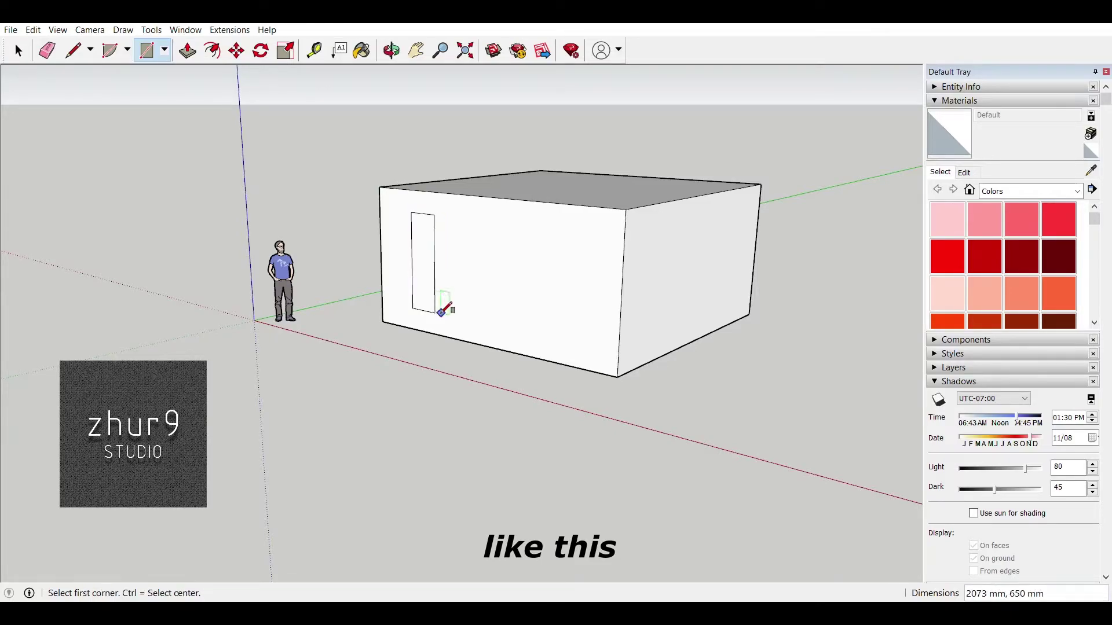
pyautogui.click(465, 219)
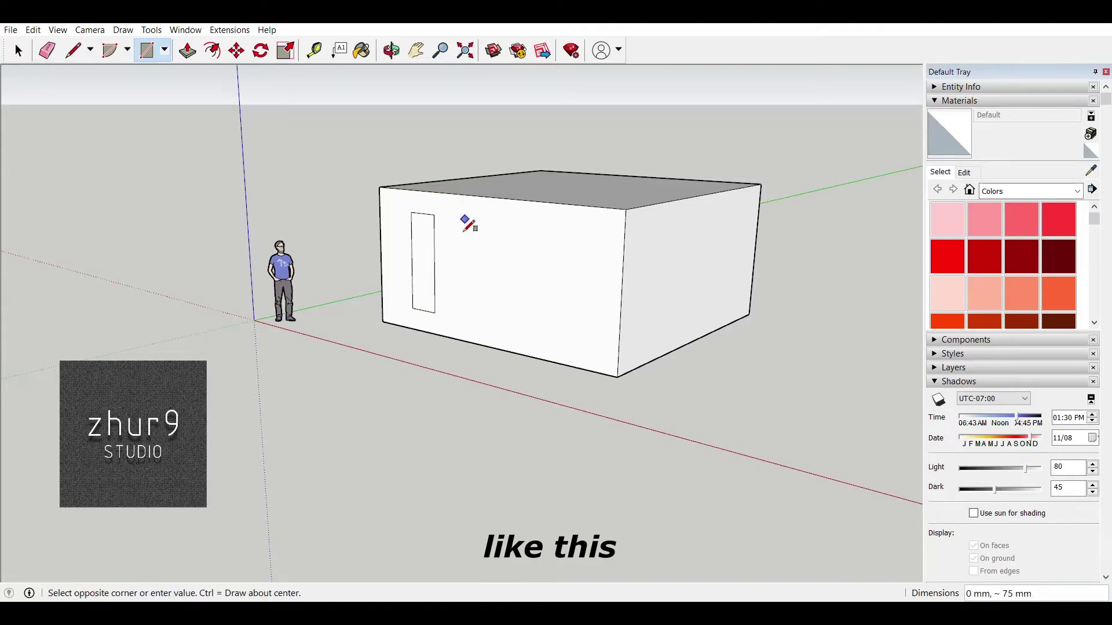
pyautogui.click(491, 321)
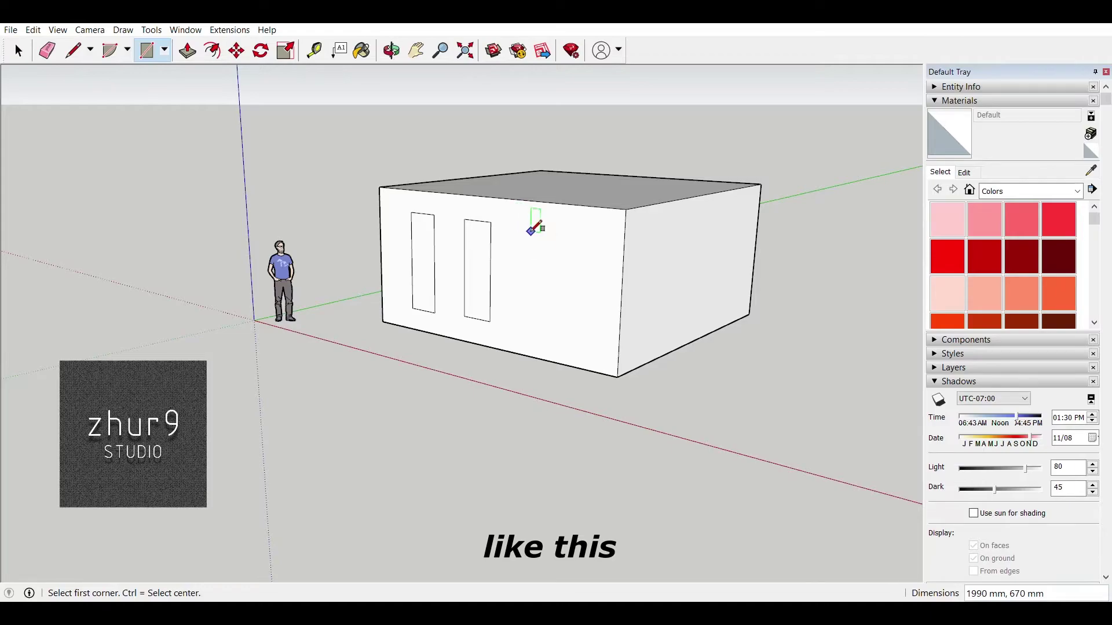
pyautogui.click(520, 226)
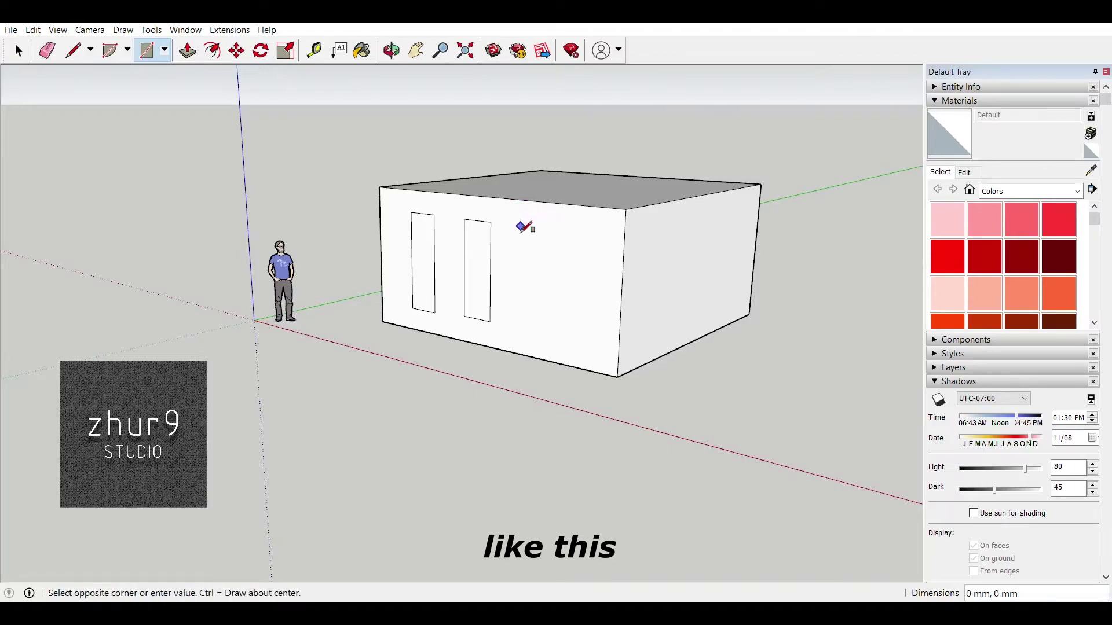
pyautogui.click(587, 341)
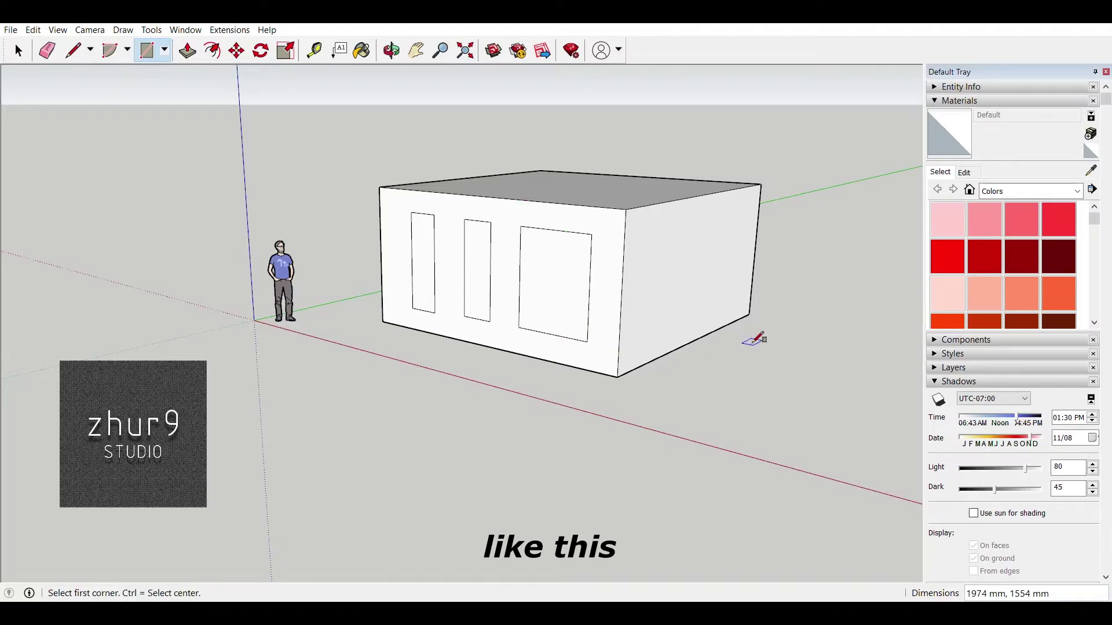
# Step: Split the box's right side face with a 3000 × 3000 mm rectangle from its top edge's midpoint to its lower front corner
pyautogui.click(651, 234)
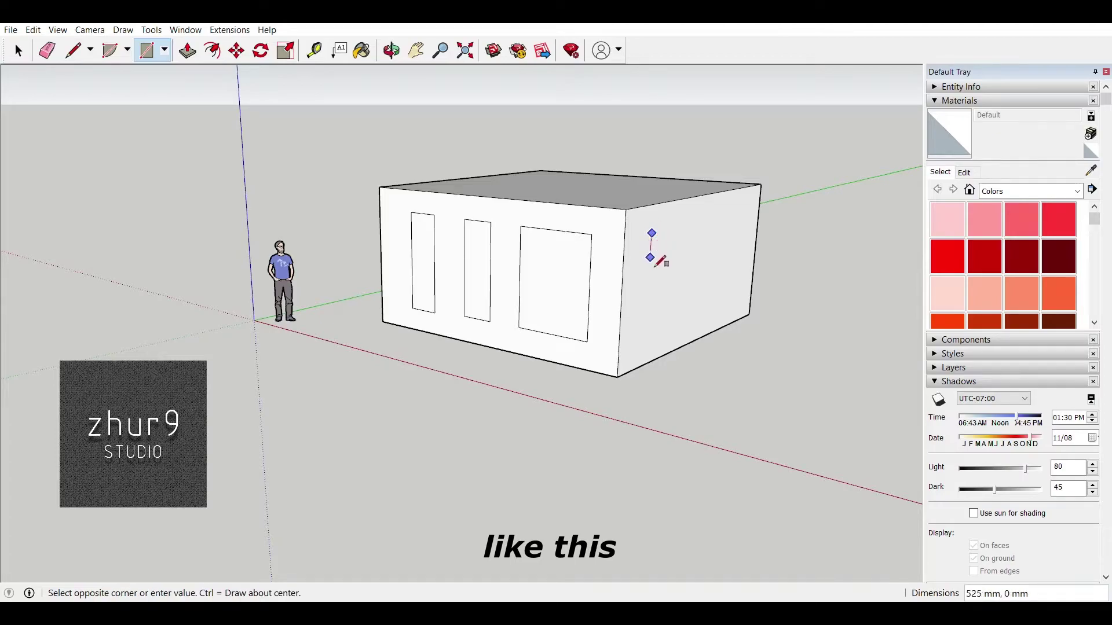
pyautogui.press('Escape')
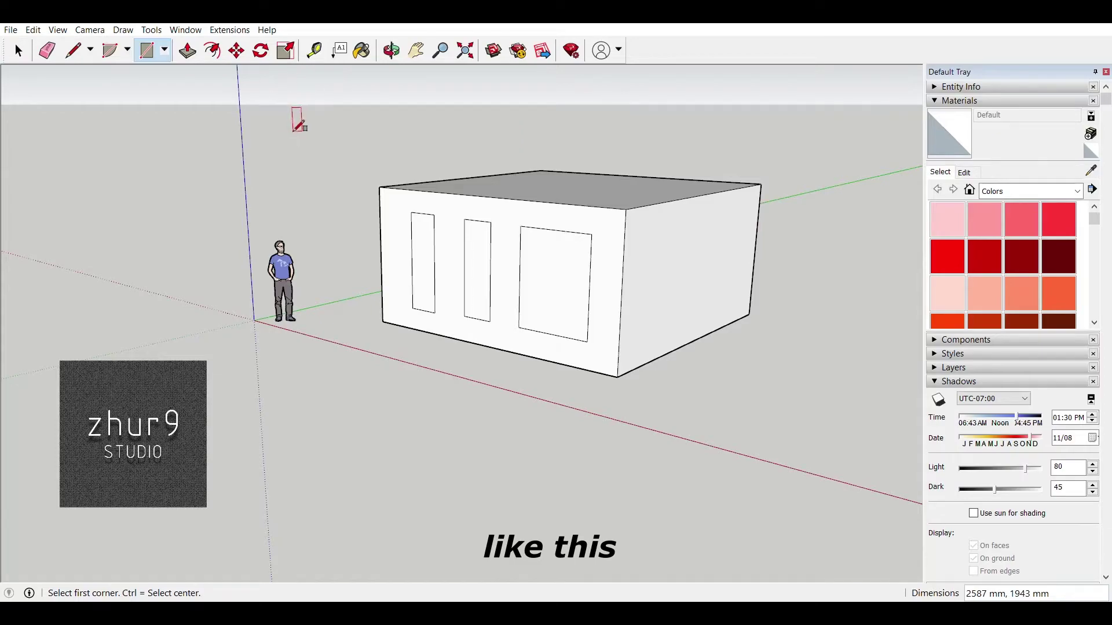
pyautogui.click(164, 51)
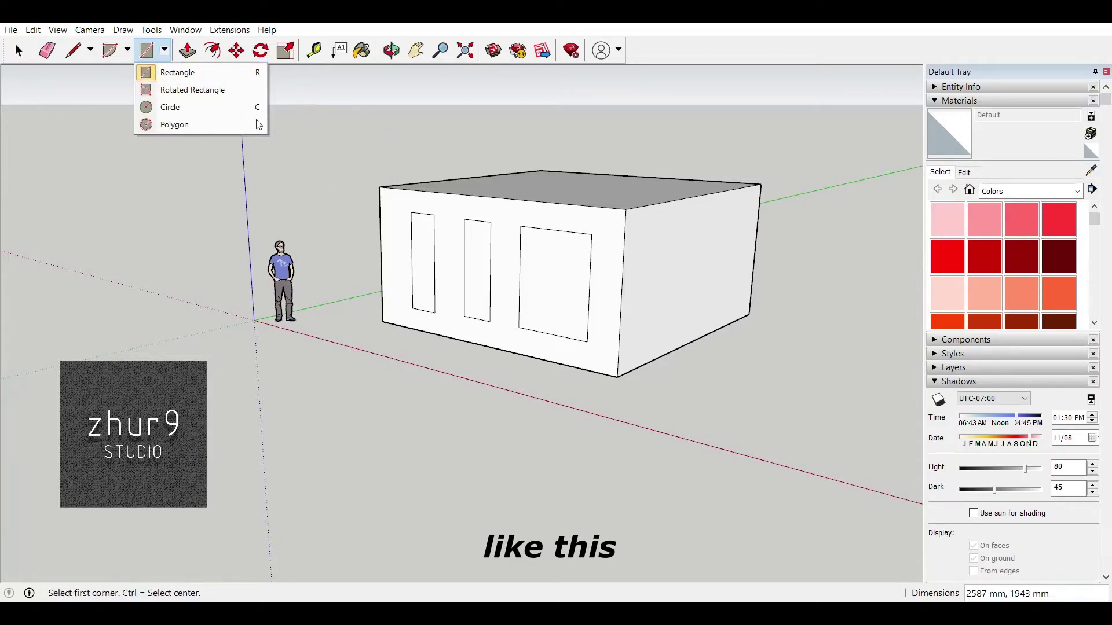
pyautogui.click(702, 193)
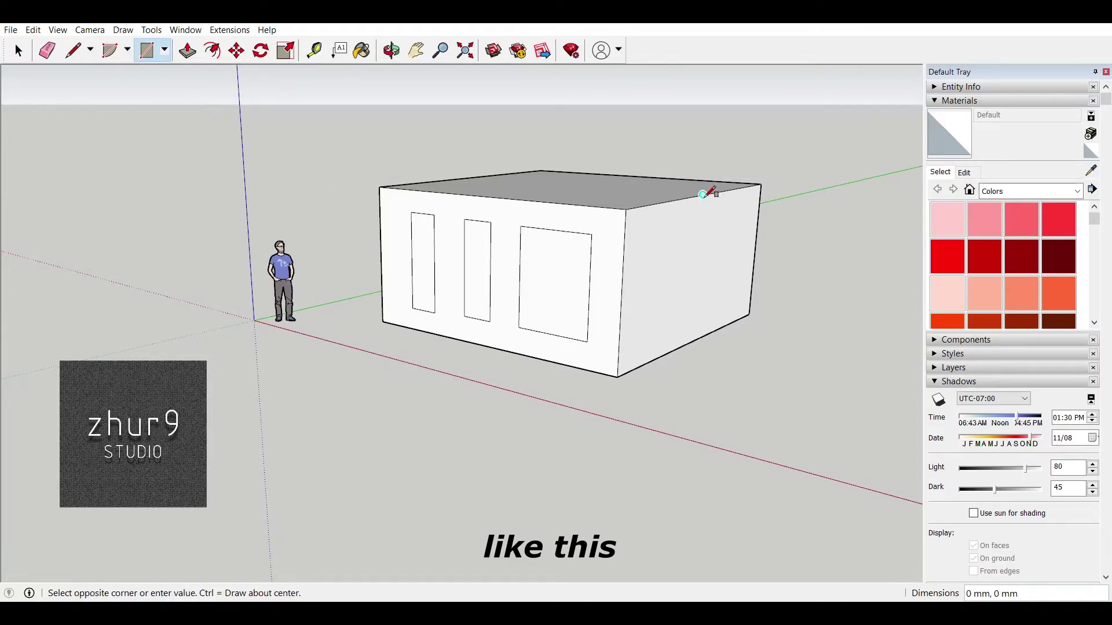
pyautogui.click(618, 377)
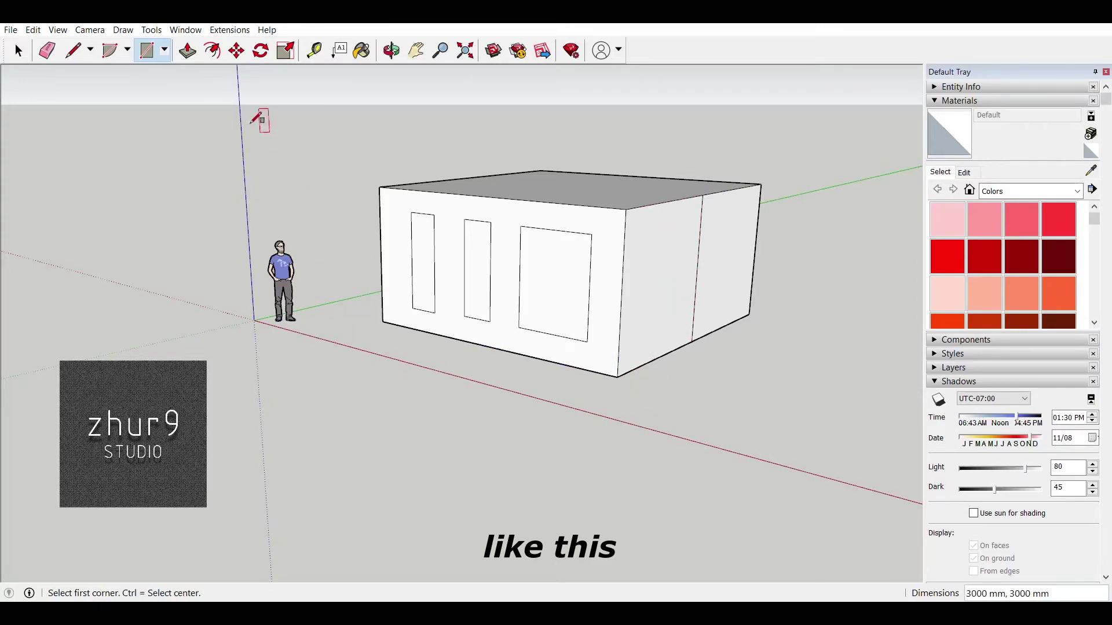
# Step: Draw a large circle centred on the front half of the box's divided side face
pyautogui.click(164, 52)
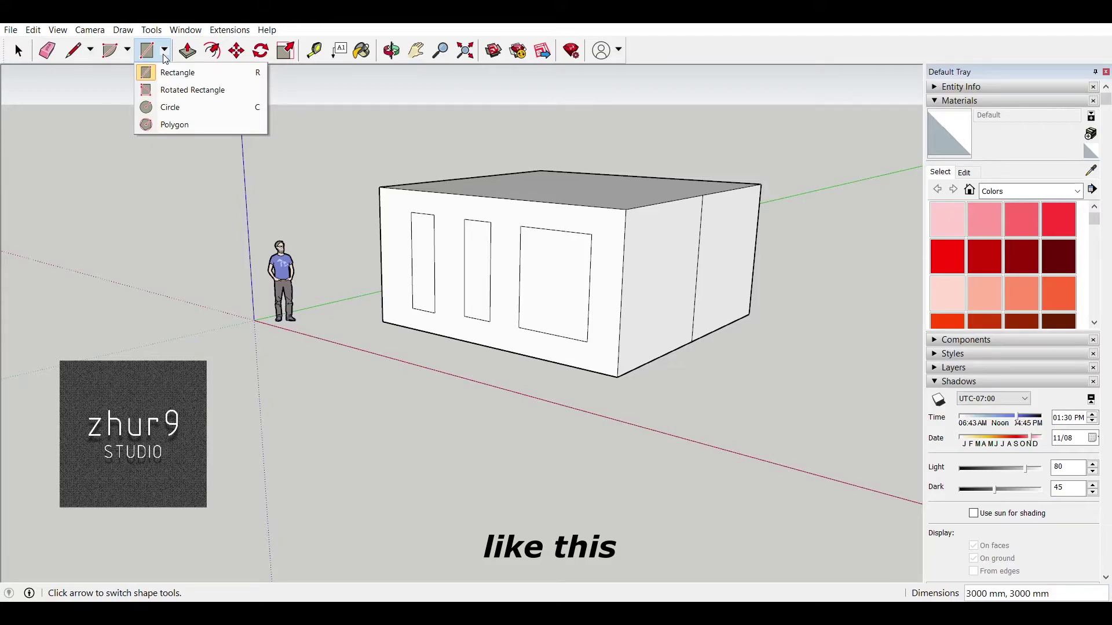
pyautogui.click(215, 113)
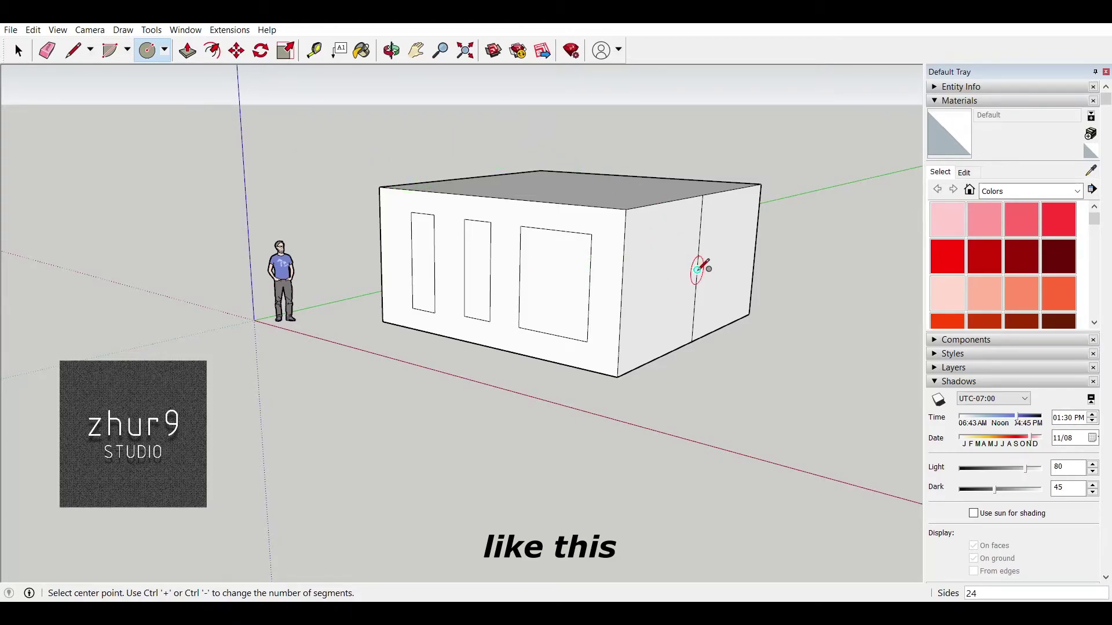
pyautogui.click(664, 269)
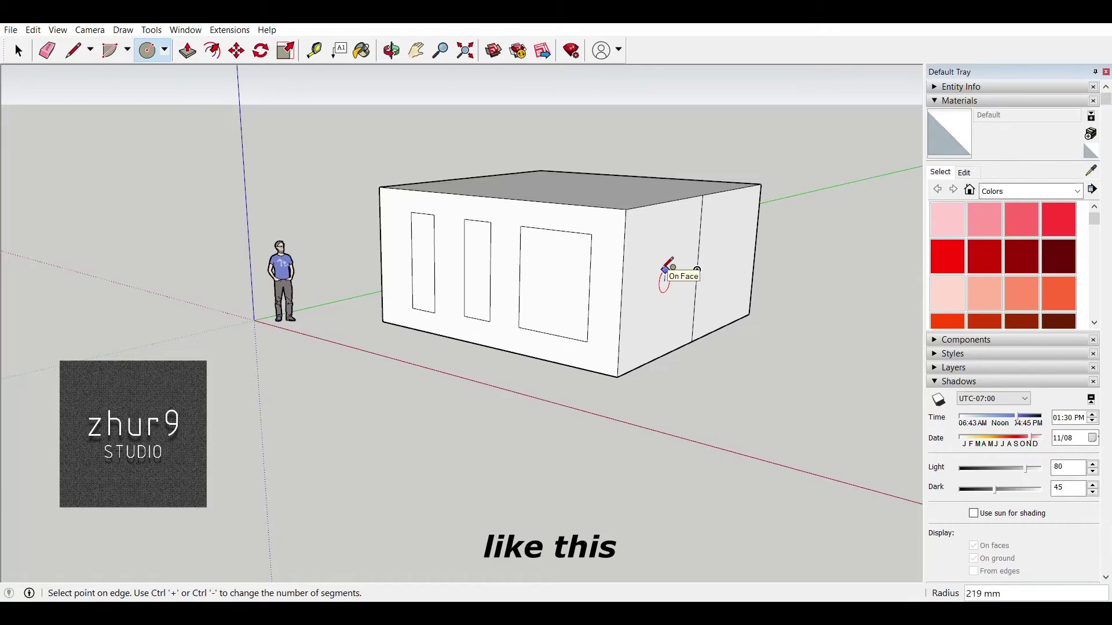
pyautogui.click(668, 227)
pyautogui.press('space')
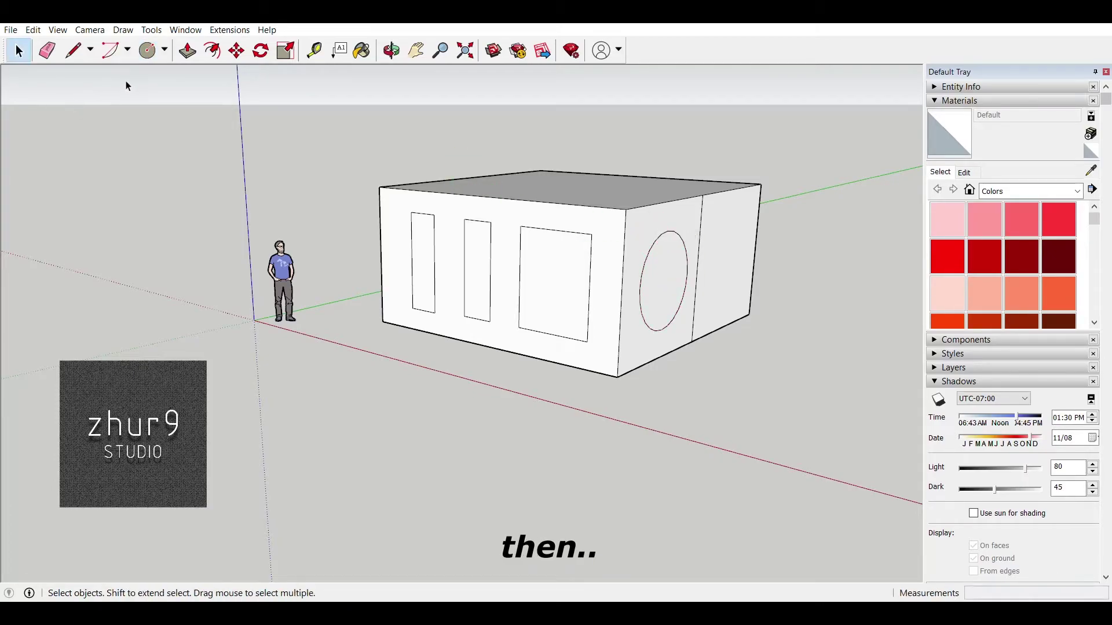
# Step: Pull the two narrow rectangles on the box's front face outward by about 586 mm each
pyautogui.click(188, 53)
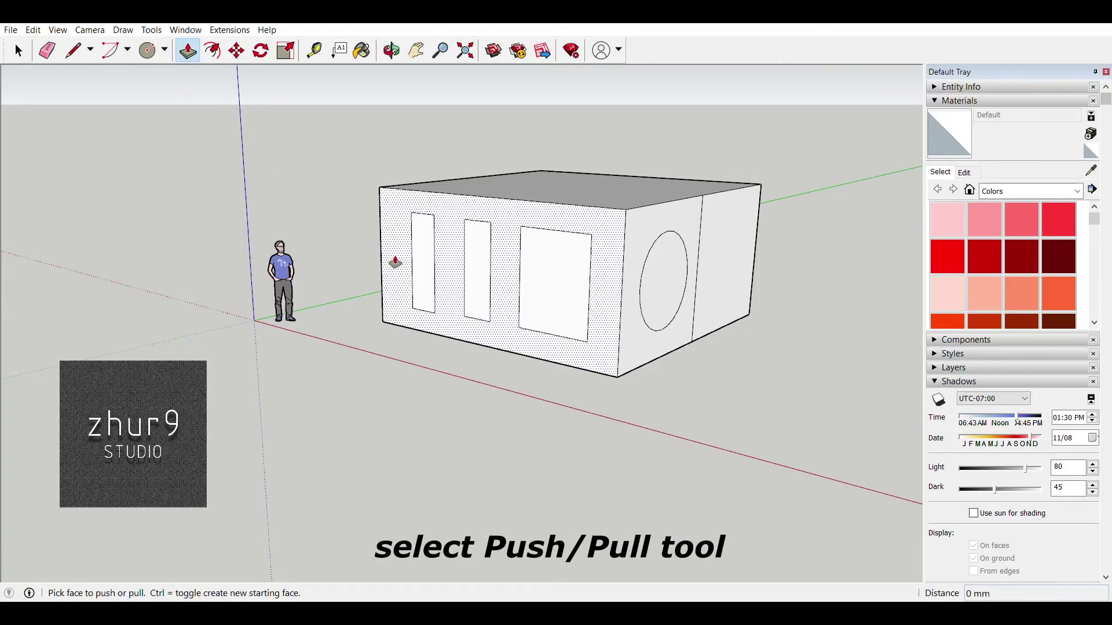
pyautogui.moveTo(414, 276); pyautogui.dragTo(397, 290)
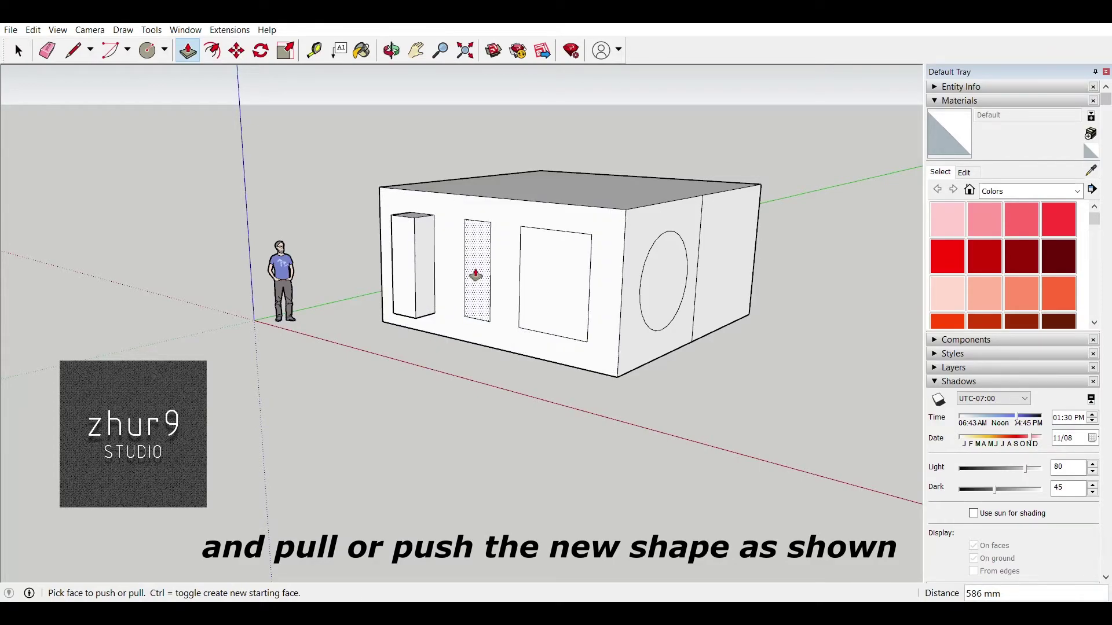
pyautogui.moveTo(476, 275); pyautogui.dragTo(425, 221)
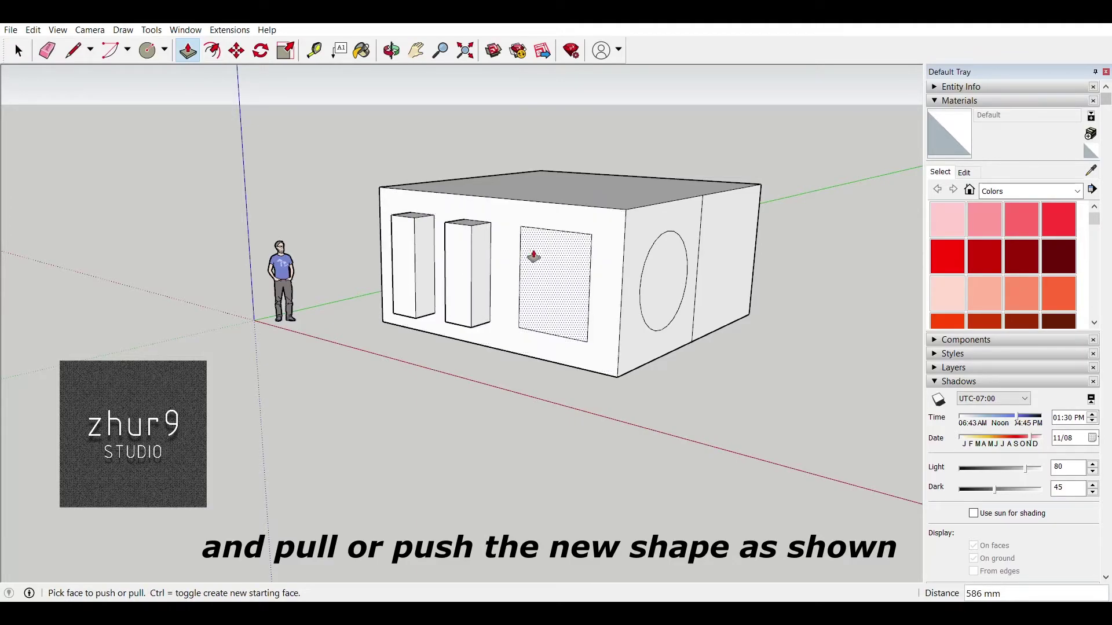
# Step: Push the wide front rectangle inward about 994 mm, and pull the side face's circle outward about 1238 mm
pyautogui.moveTo(544, 277); pyautogui.dragTo(575, 268)
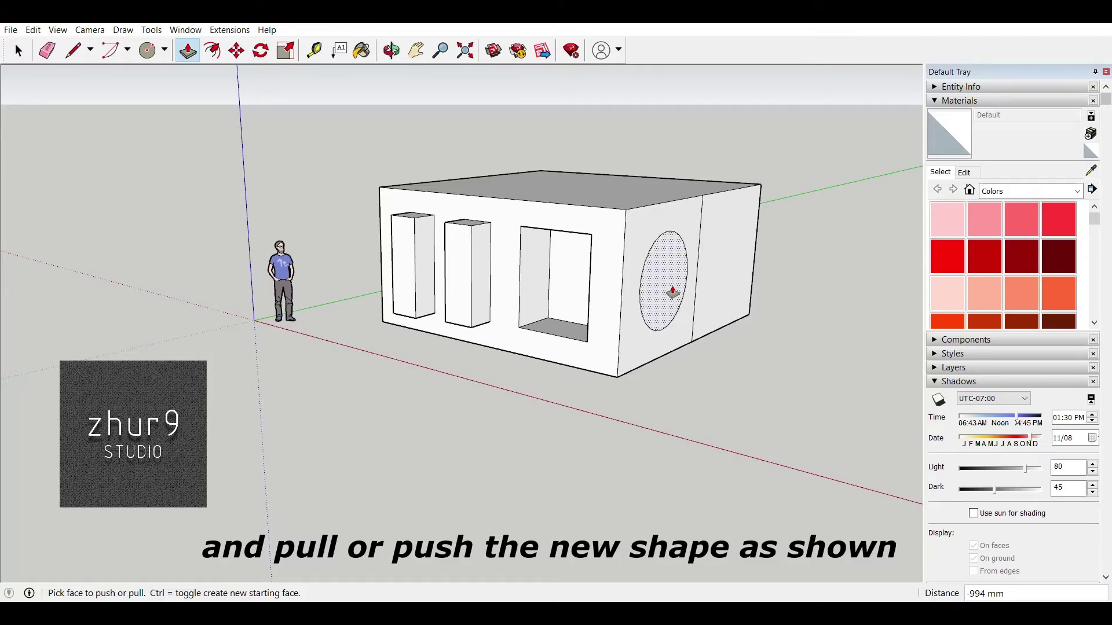
pyautogui.moveTo(673, 291); pyautogui.dragTo(734, 306)
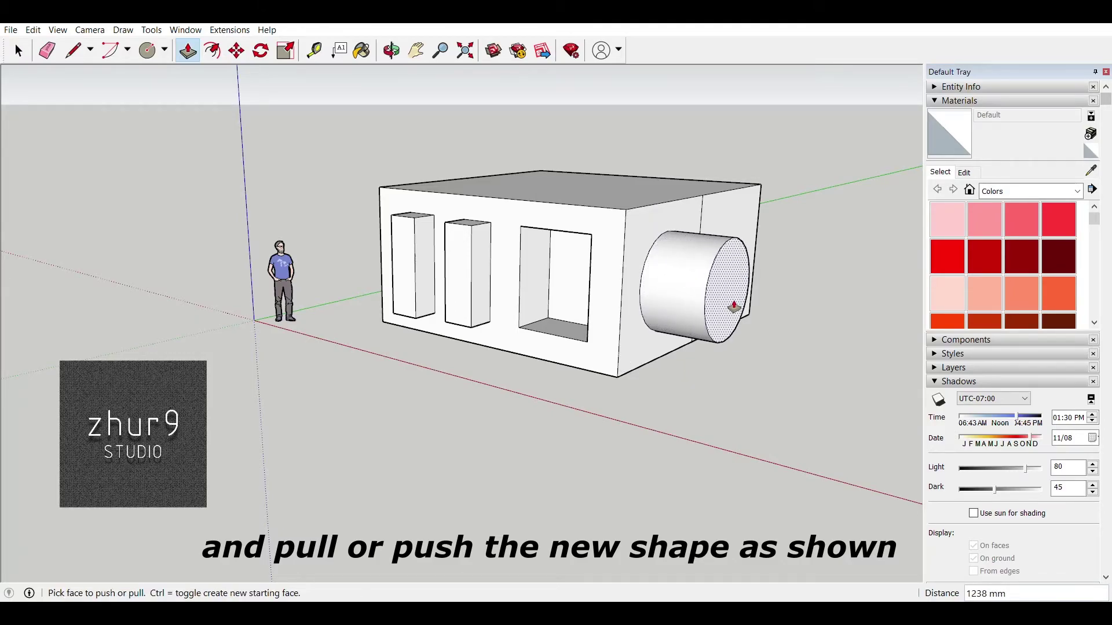
# Step: Pull the rear half of the box's divided side face outward about 1174 mm, beside the protruding cylinder
pyautogui.moveTo(762, 278)
pyautogui.mouseDown(button='middle')
pyautogui.moveTo(581, 282)
pyautogui.moveTo(603, 285)
pyautogui.mouseUp(button='middle')
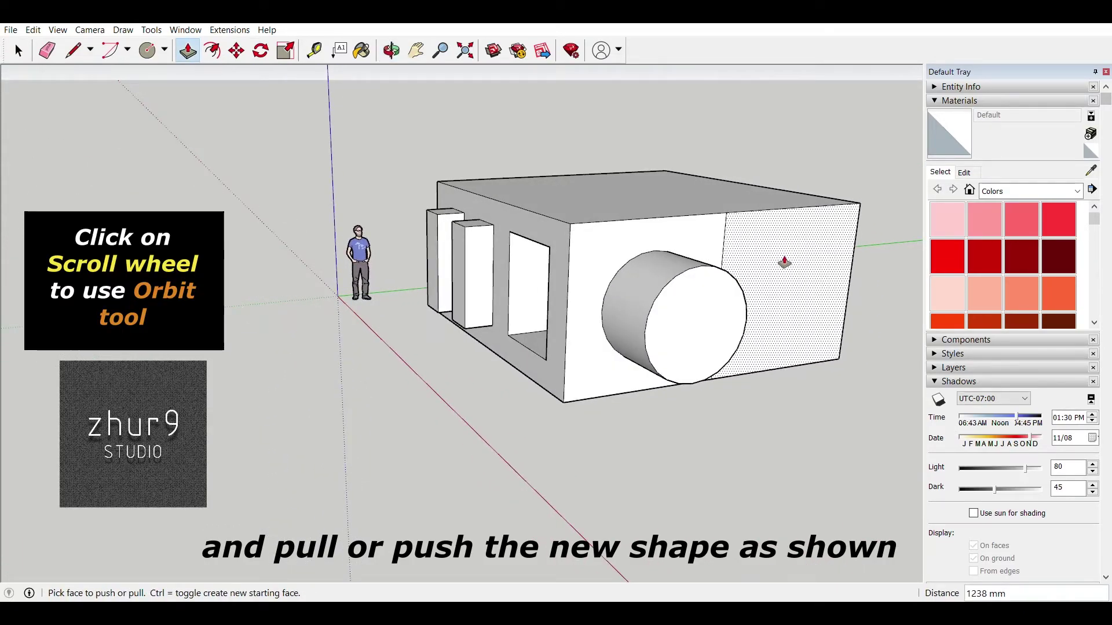
pyautogui.moveTo(784, 262); pyautogui.dragTo(826, 297)
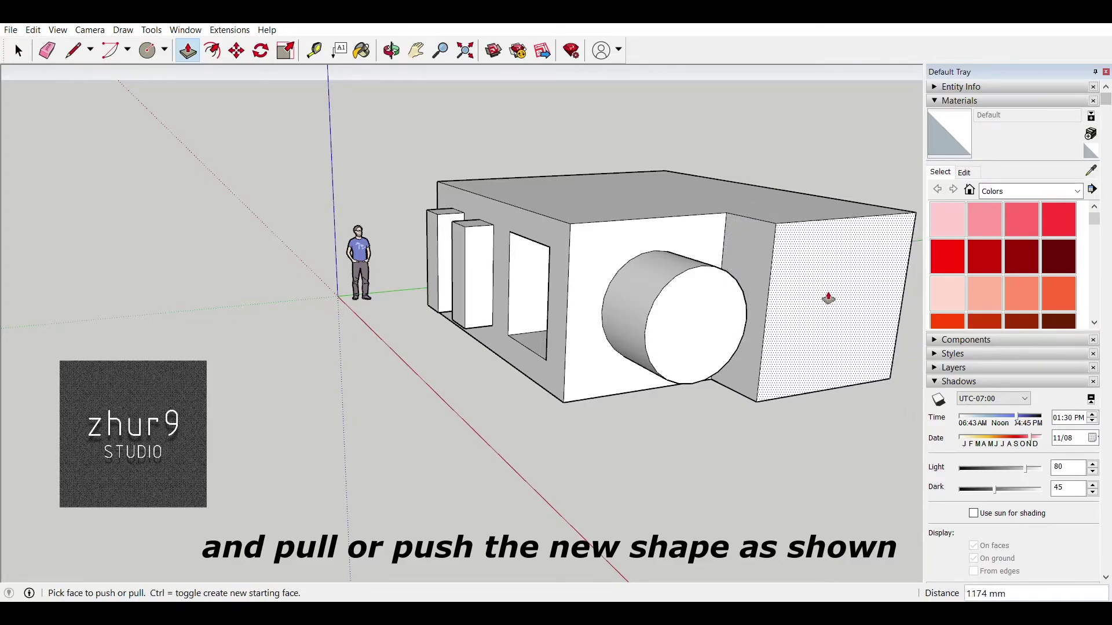
# Step: Pull the box's entire top face upward with Push/Pull, making the whole volume roughly one and a half times as tall
pyautogui.click(417, 51)
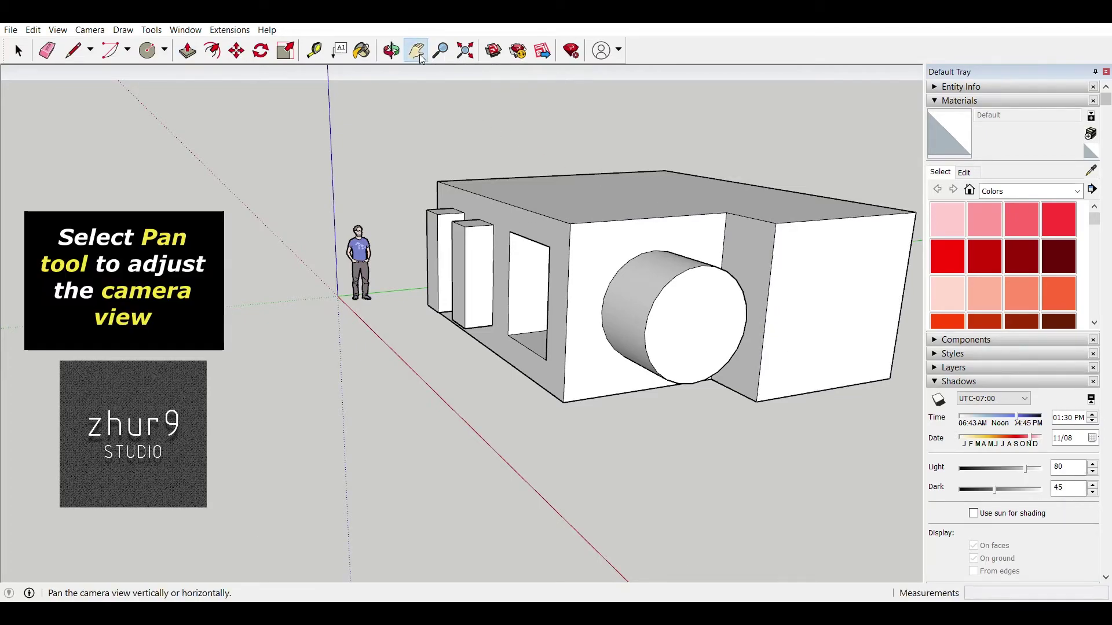
pyautogui.moveTo(726, 242); pyautogui.dragTo(517, 243)
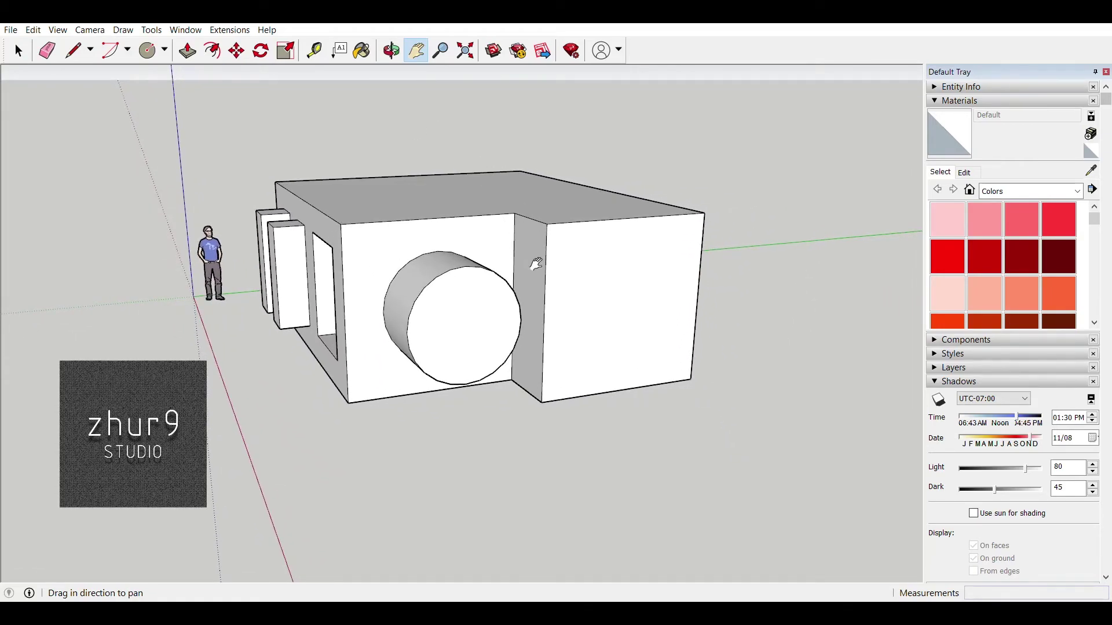
pyautogui.moveTo(643, 341); pyautogui.dragTo(587, 348, button='middle')
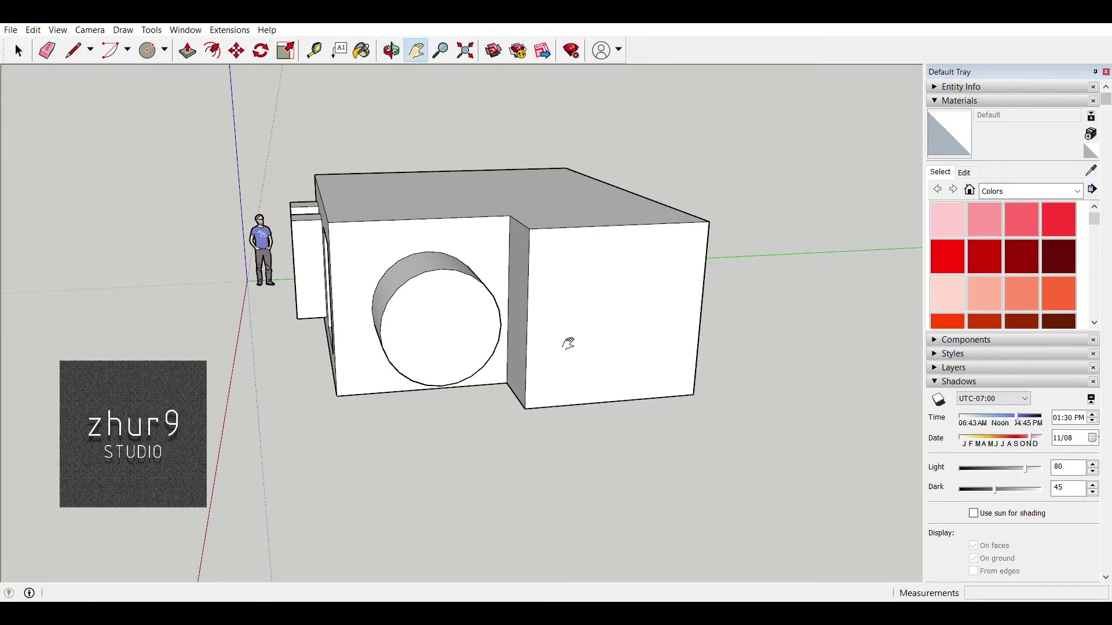
pyautogui.click(187, 50)
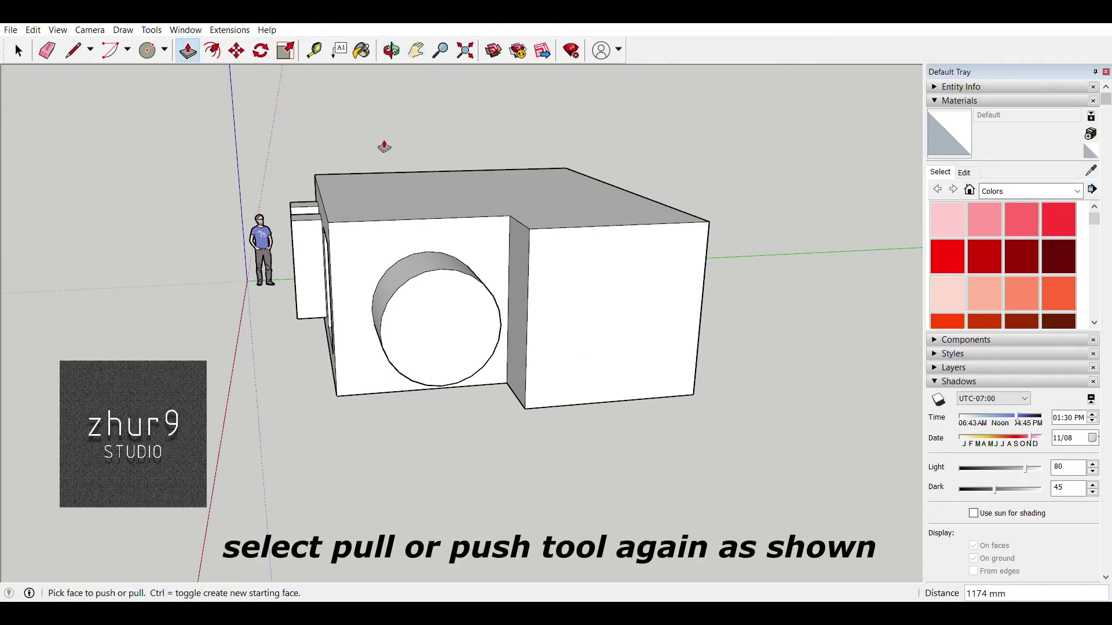
pyautogui.moveTo(493, 205); pyautogui.dragTo(513, 119)
pyautogui.moveTo(426, 113); pyautogui.dragTo(459, 100, button='middle')
pyautogui.press('h')
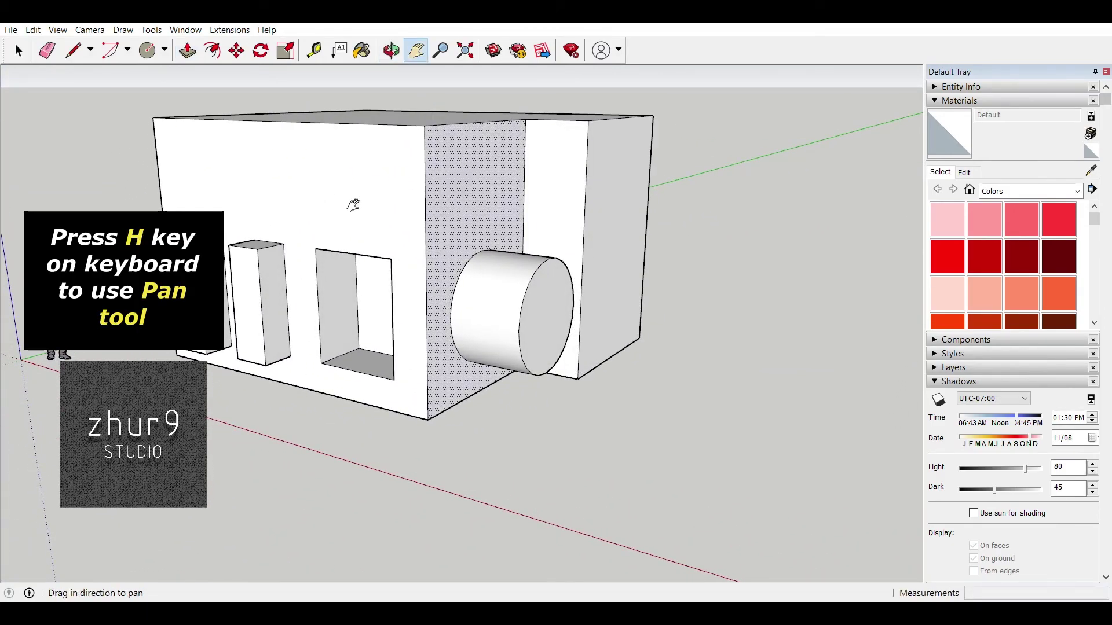
pyautogui.moveTo(339, 201); pyautogui.dragTo(534, 229)
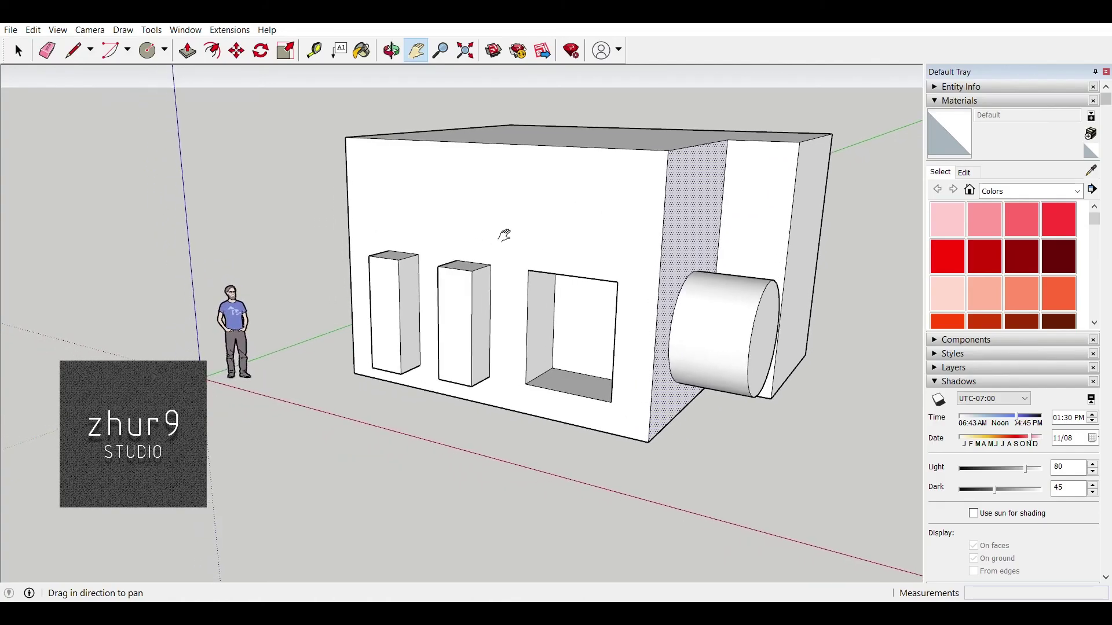